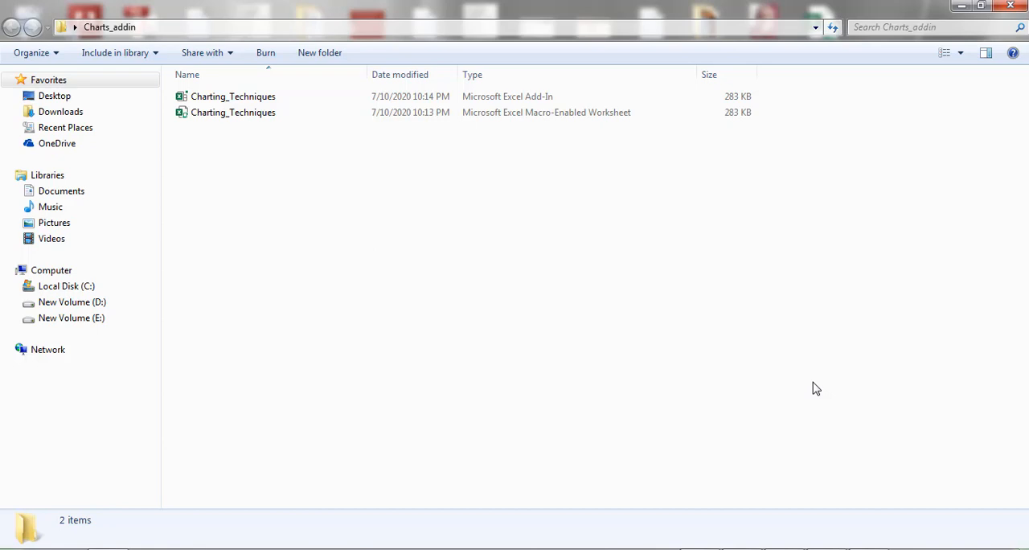
# Step: Examine the add-in and macro-enabled worksheet versions of Charting_Techniques in the Charts_addin folder
pyautogui.moveTo(215, 138); pyautogui.dragTo(655, 100)
pyautogui.click(412, 201)
pyautogui.click(509, 118)
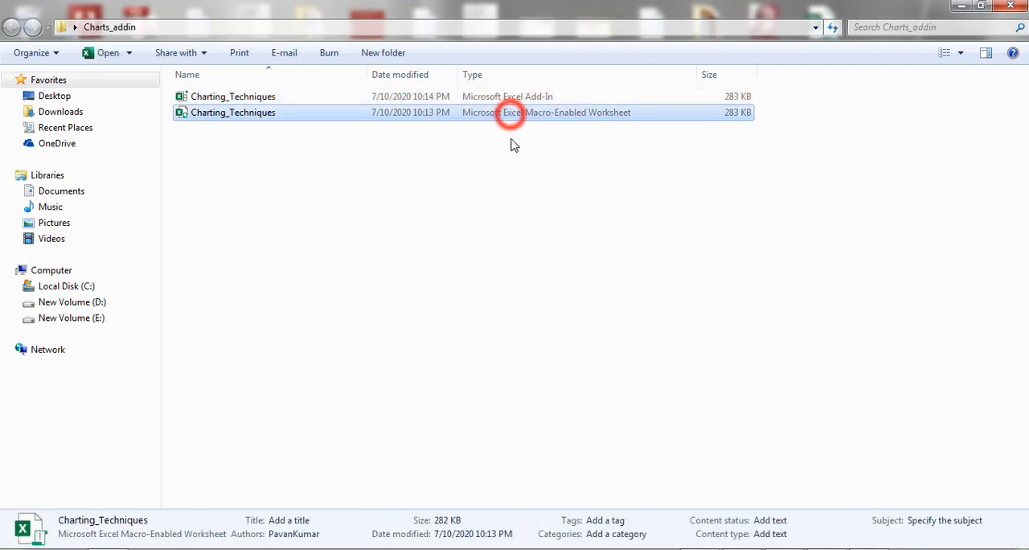
pyautogui.click(446, 176)
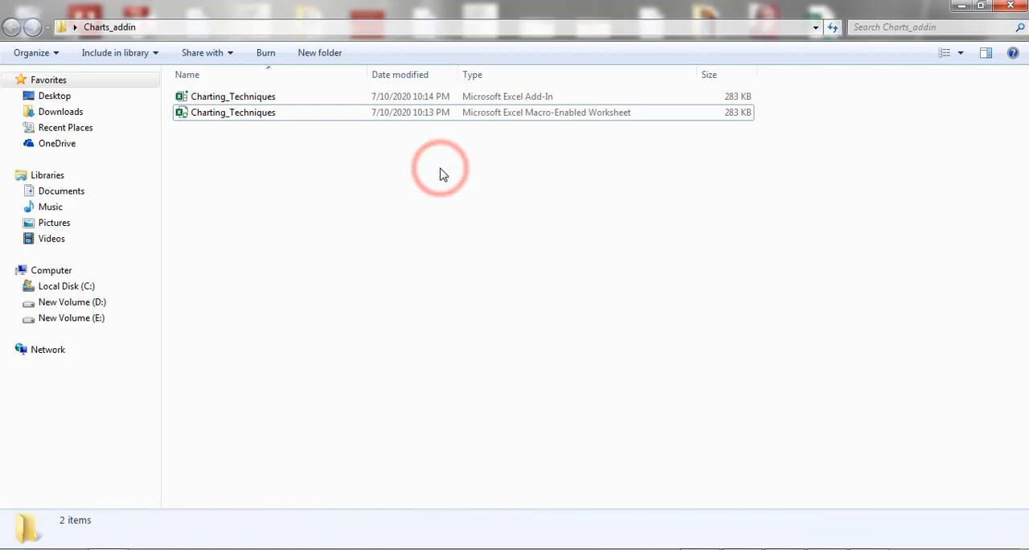
pyautogui.click(510, 100)
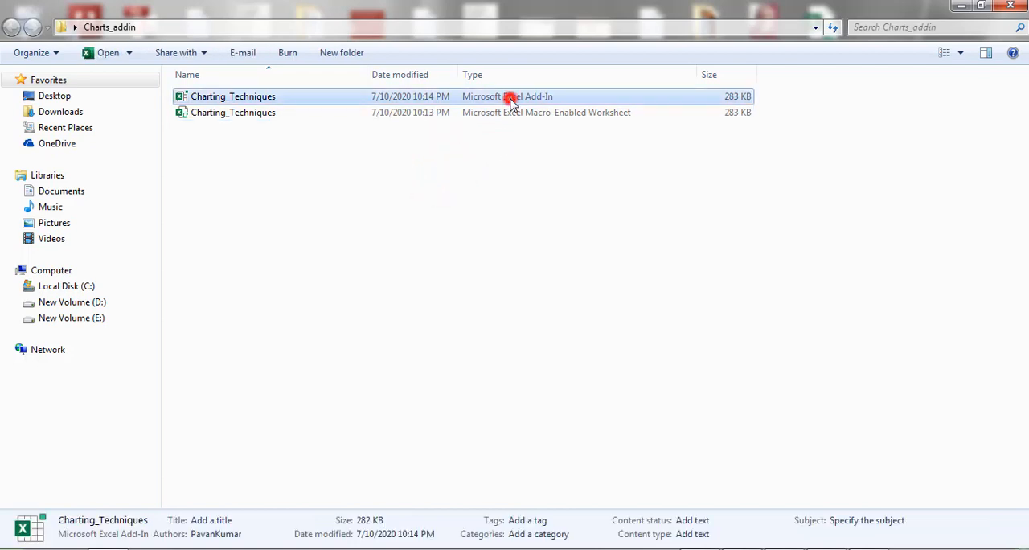
pyautogui.click(476, 164)
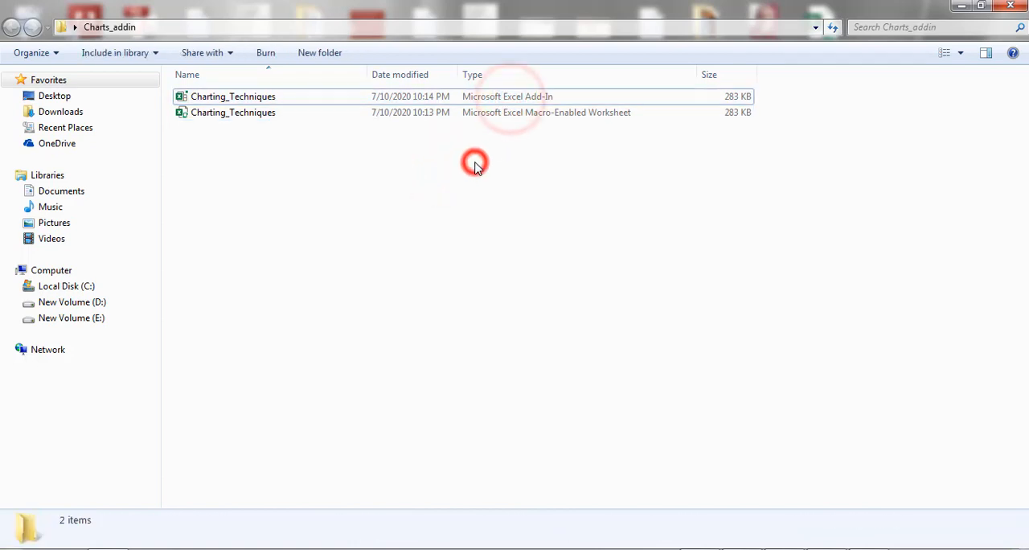
pyautogui.click(378, 184)
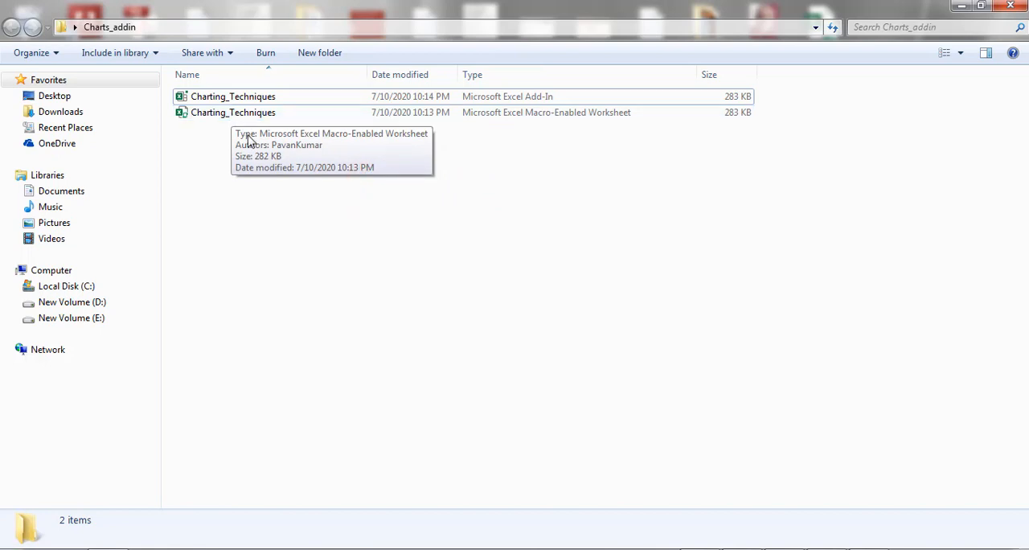
# Step: Open the macro-enabled Charting_Techniques workbook in Excel and examine its single-series line chart sheet
pyautogui.click(257, 173)
pyautogui.doubleClick(249, 115)
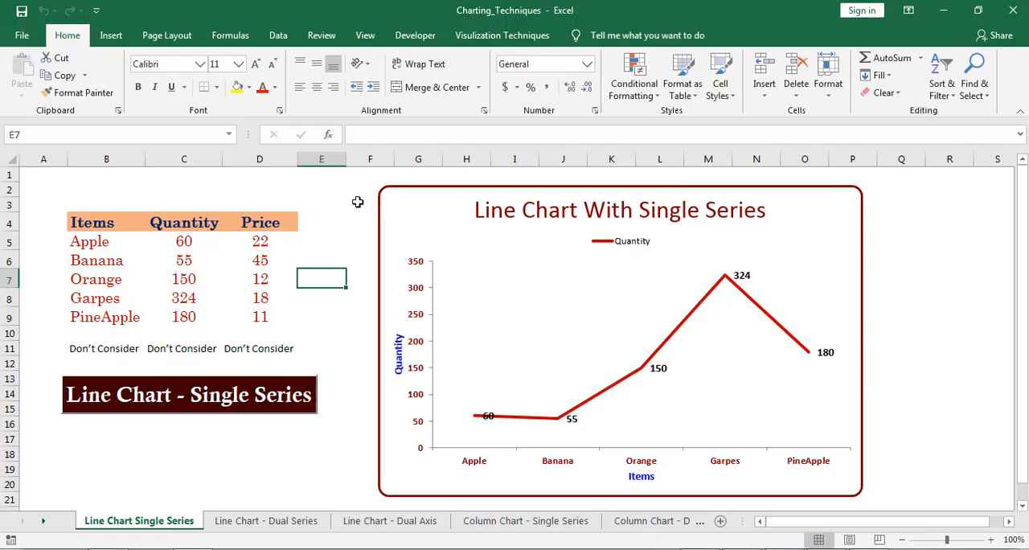
pyautogui.click(342, 204)
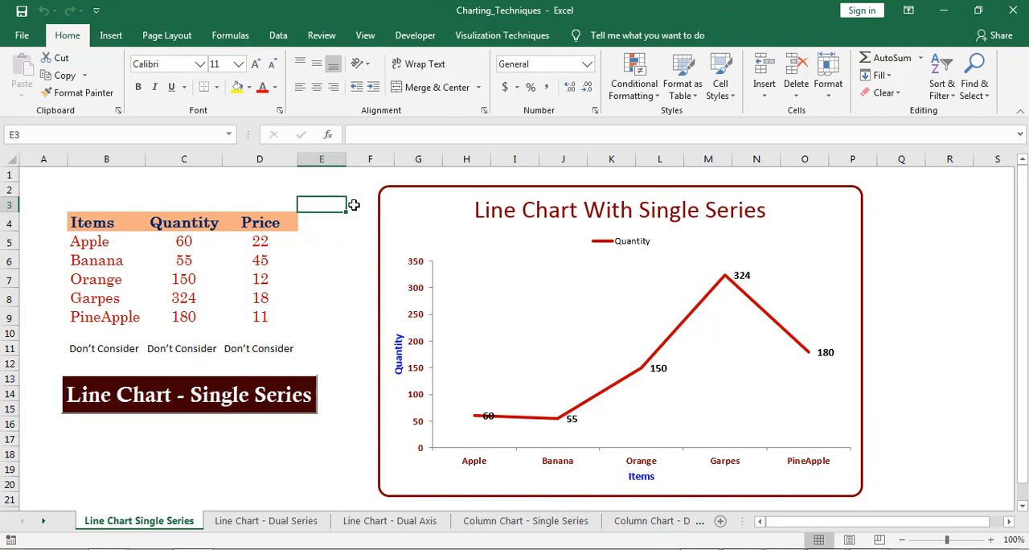
pyautogui.click(294, 439)
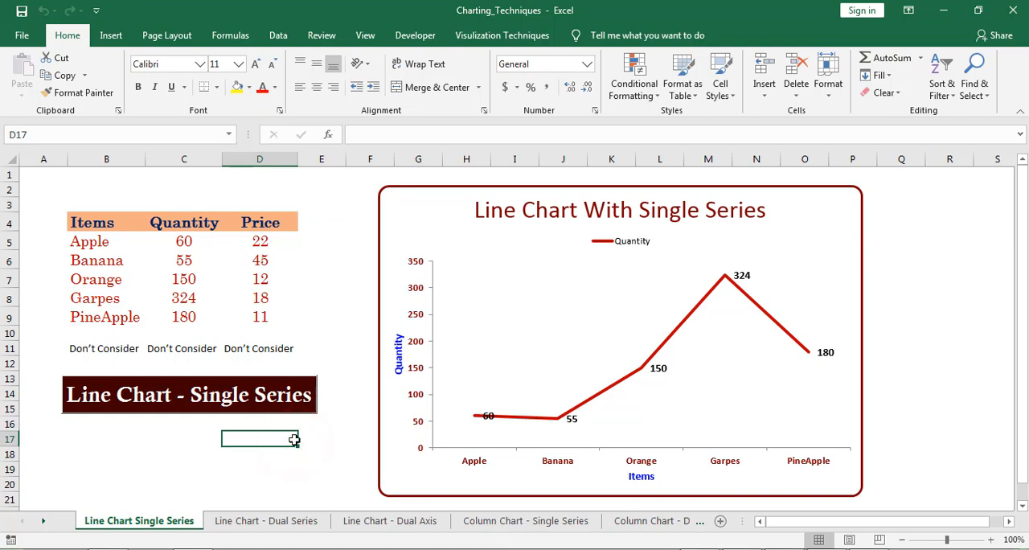
pyautogui.press('Left')
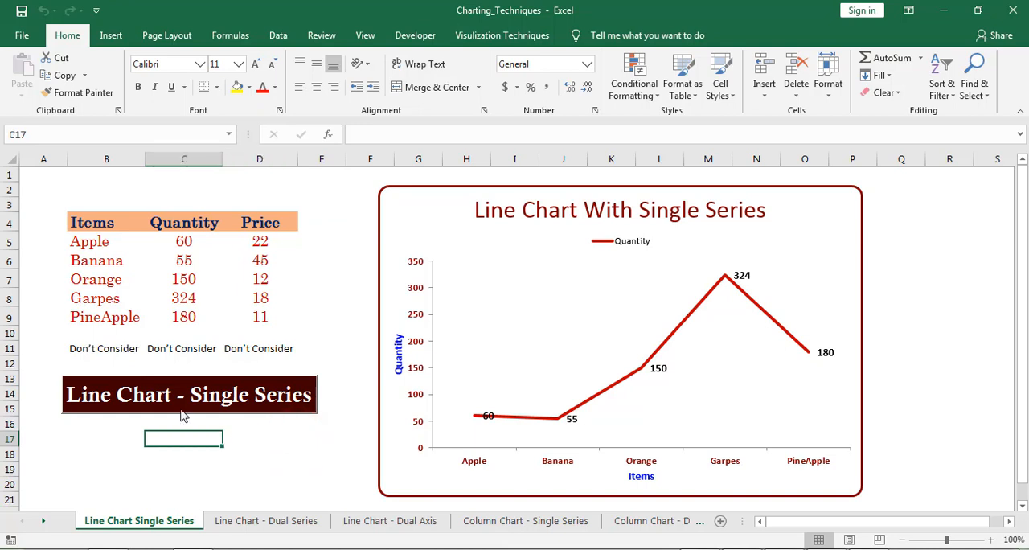
pyautogui.click(271, 440)
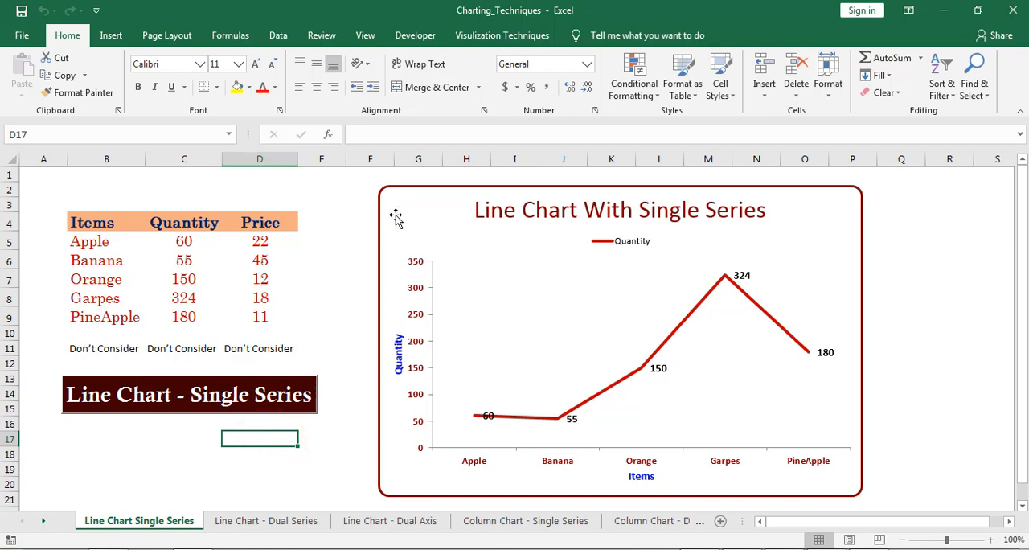
pyautogui.click(332, 203)
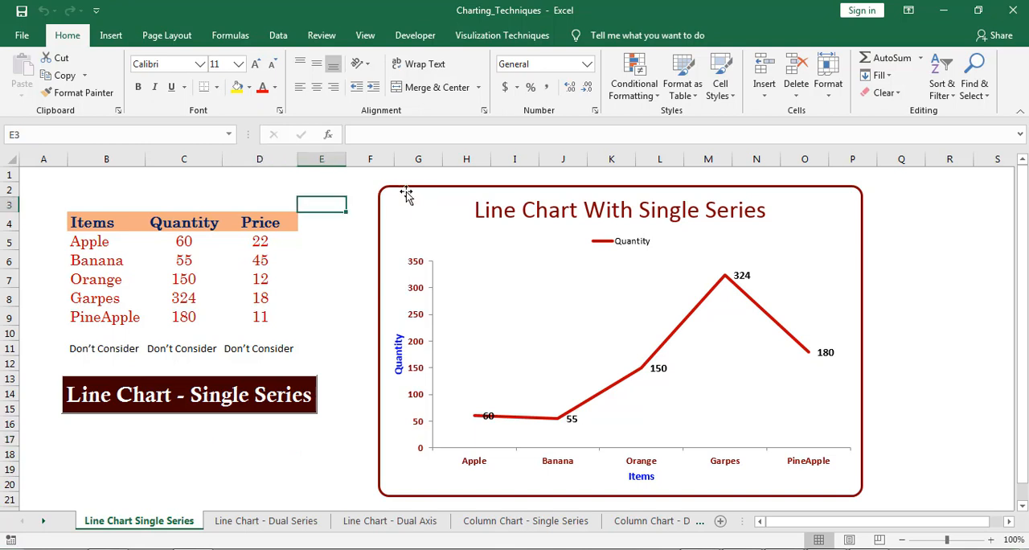
pyautogui.click(473, 190)
pyautogui.click(335, 186)
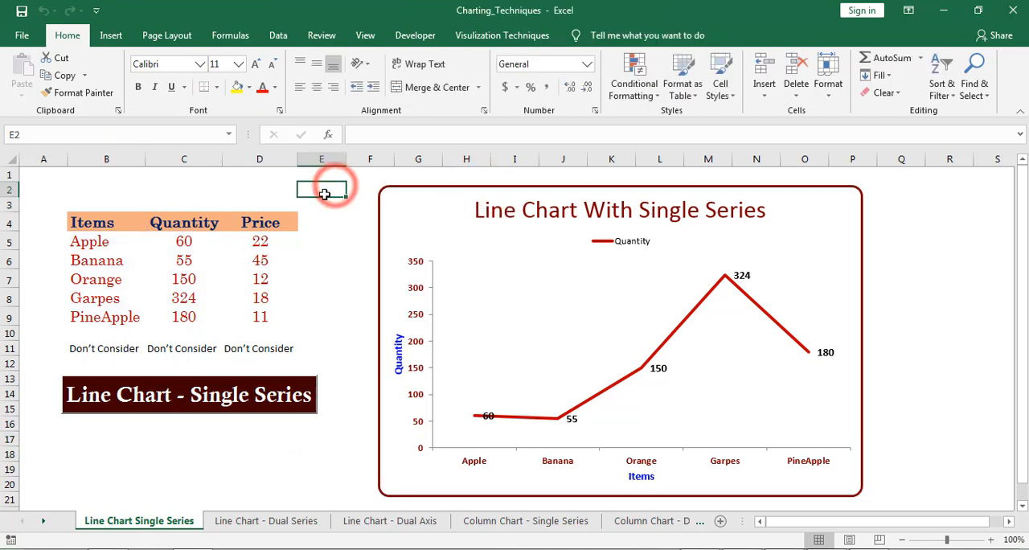
# Step: Look through the workbook's remaining chart sheets, from Line Chart - Dual Series past Chart_With_Calendar
pyautogui.click(242, 522)
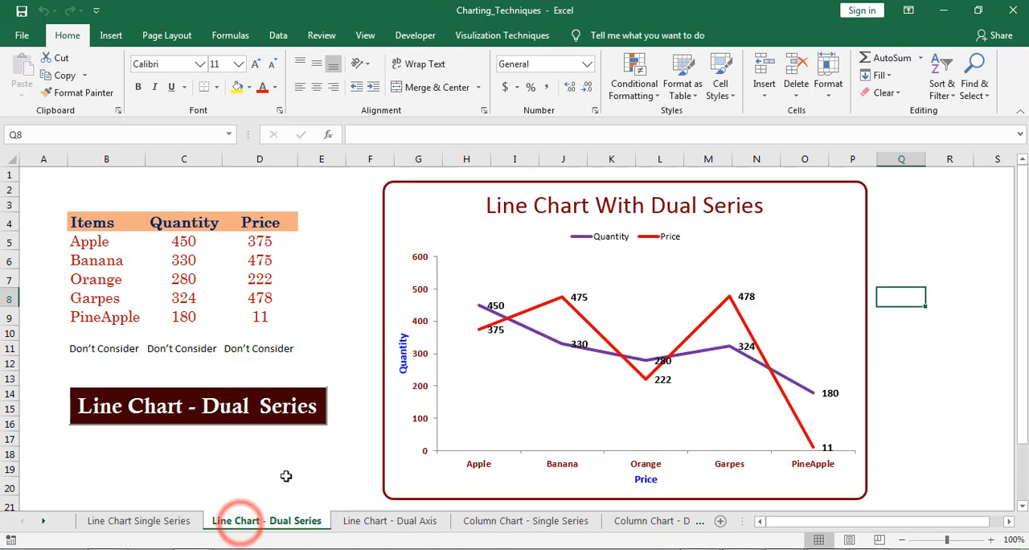
pyautogui.click(289, 456)
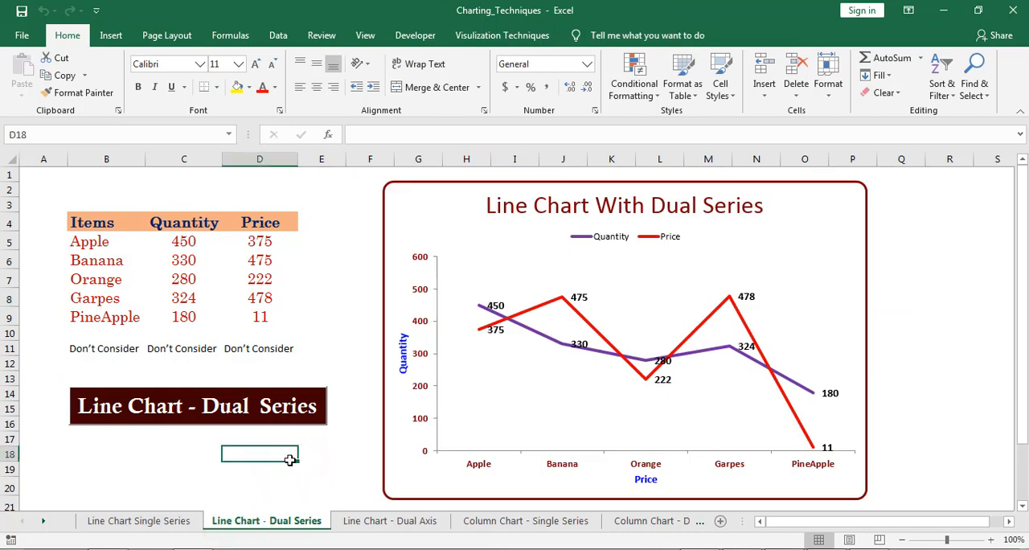
pyautogui.hotkey('ctrl', 'pagedown')
pyautogui.hotkey('ctrl', 'pagedown')
pyautogui.hotkey('ctrl', 'pagedown')
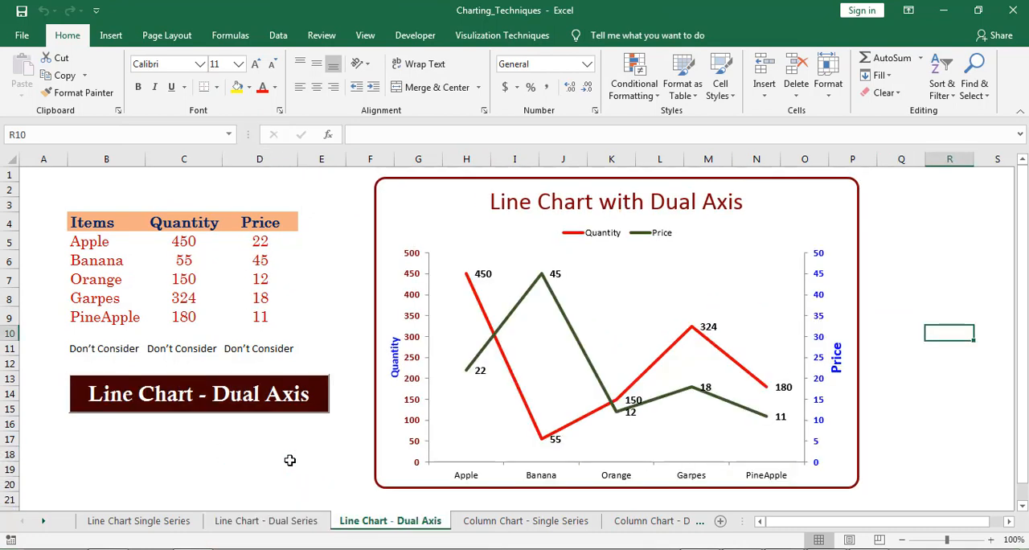
pyautogui.hotkey('ctrl', 'pagedown')
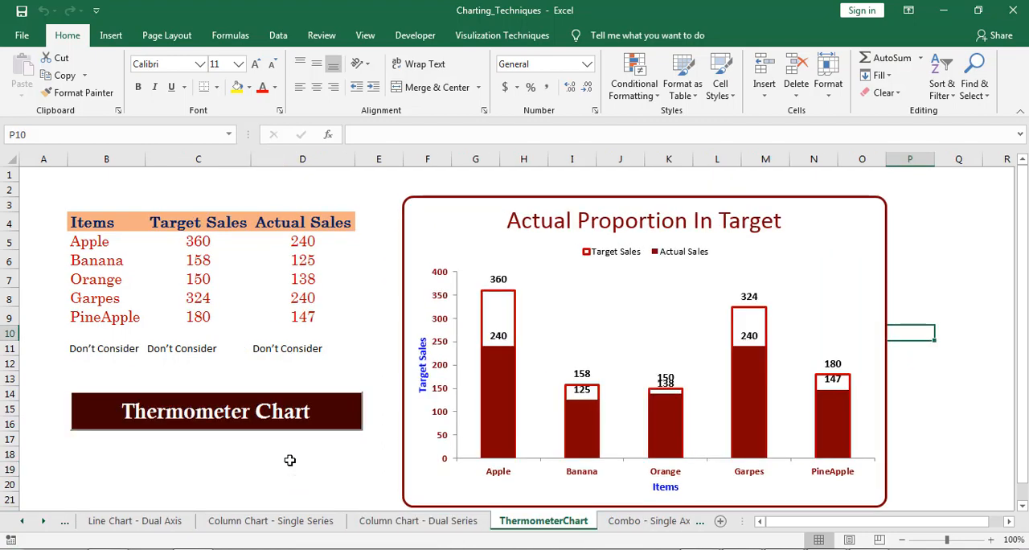
pyautogui.hotkey('ctrl', 'pagedown')
pyautogui.hotkey('ctrl', 'pagedown')
pyautogui.hotkey('ctrl', 'pagedown')
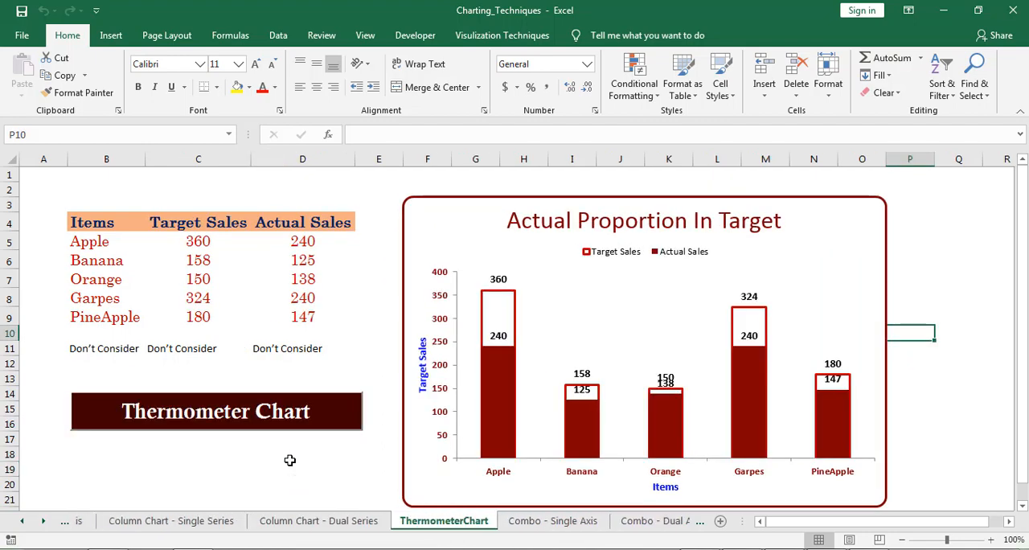
pyautogui.hotkey('ctrl', 'pagedown')
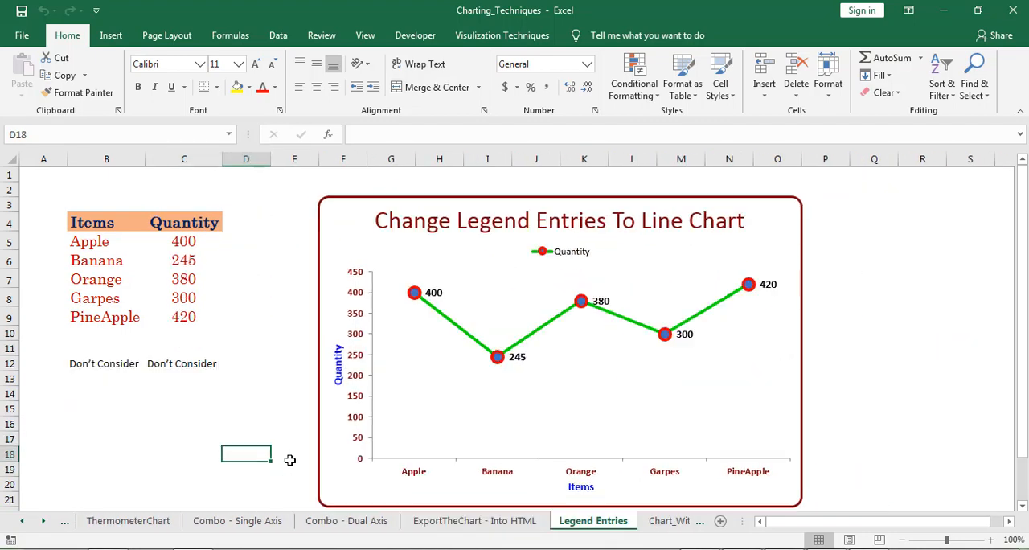
pyautogui.hotkey('ctrl', 'pagedown')
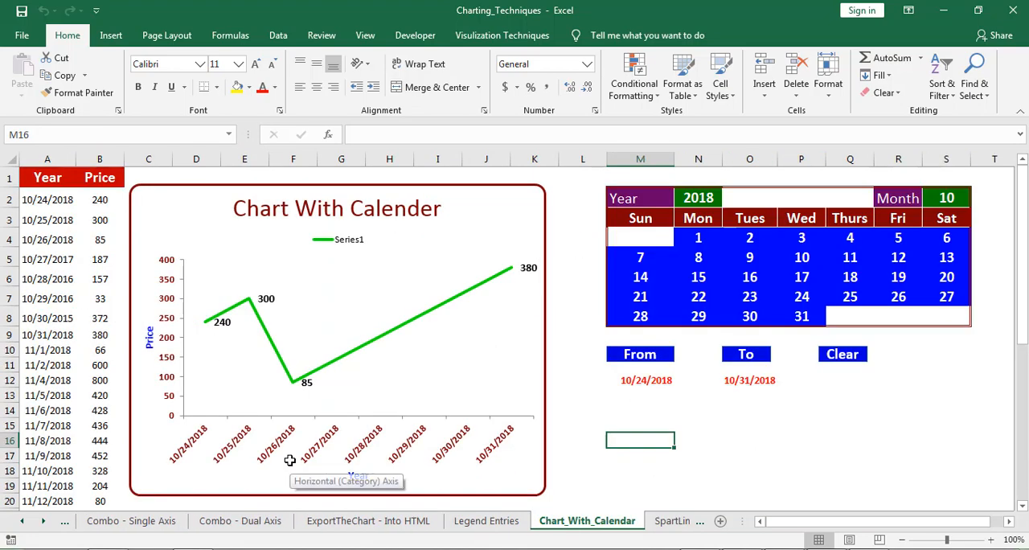
pyautogui.hotkey('ctrl', 'pagedown')
# Step: Close the Charting_Techniques workbook and return to the Charts_addin folder
pyautogui.click(1011, 14)
pyautogui.click(498, 306)
pyautogui.click(450, 298)
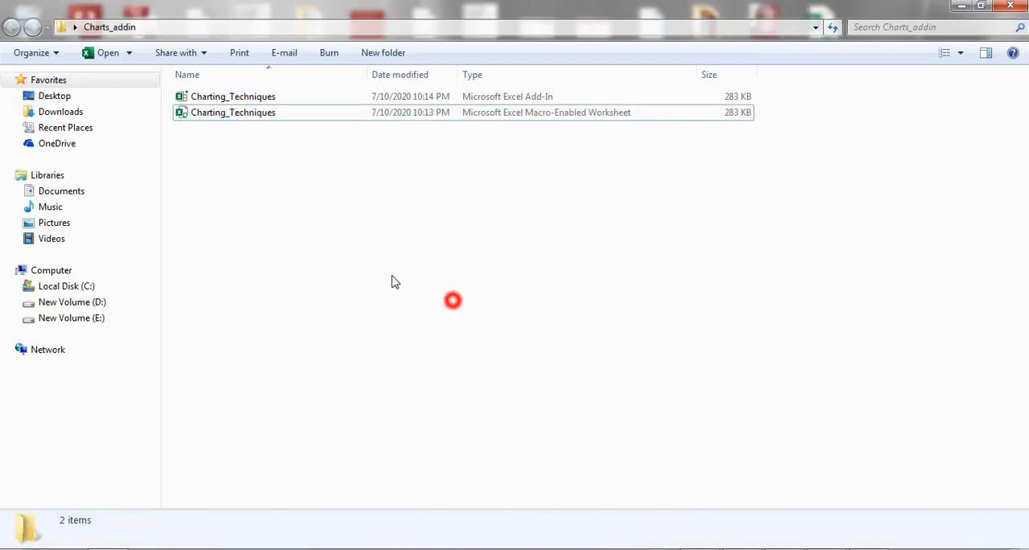
pyautogui.click(339, 240)
pyautogui.click(281, 189)
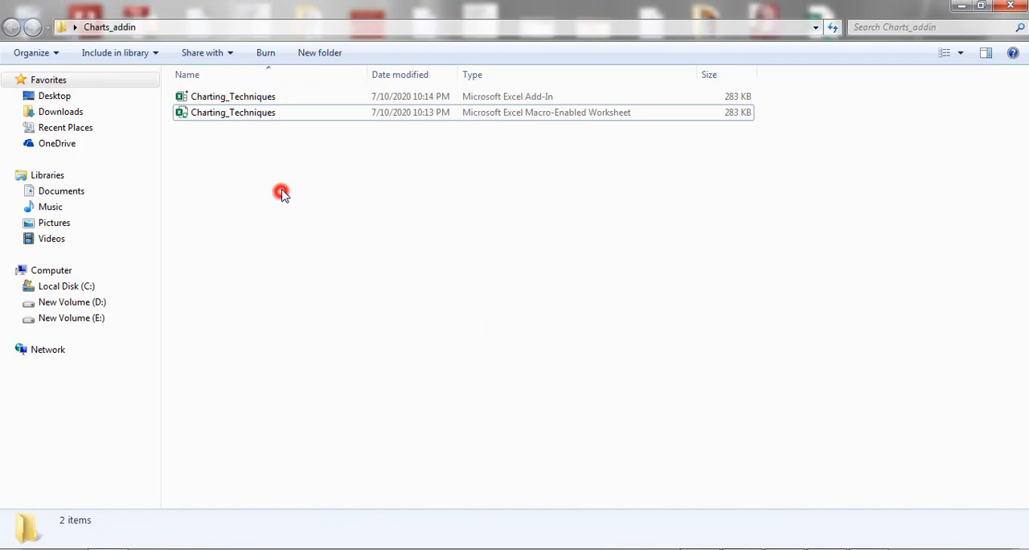
pyautogui.click(401, 97)
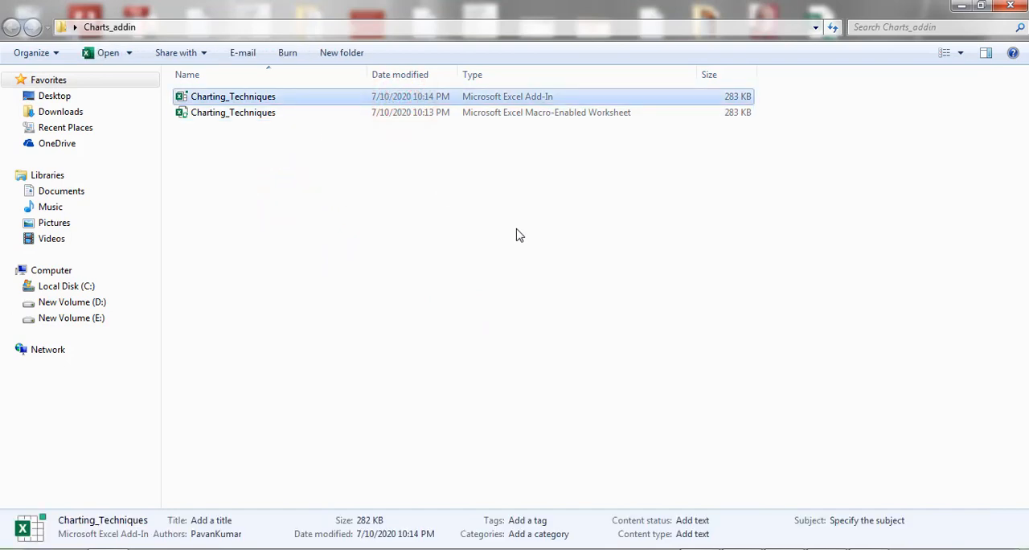
pyautogui.click(347, 263)
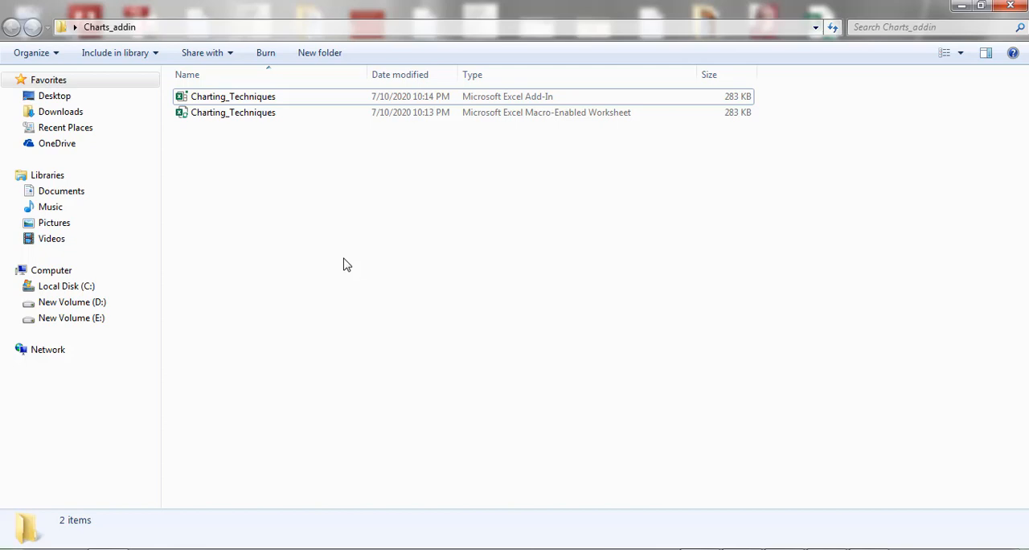
pyautogui.click(351, 233)
# Step: Switch to the blank Book1 workbook in Excel and bring up the list of available Excel add-ins
pyautogui.click(194, 548)
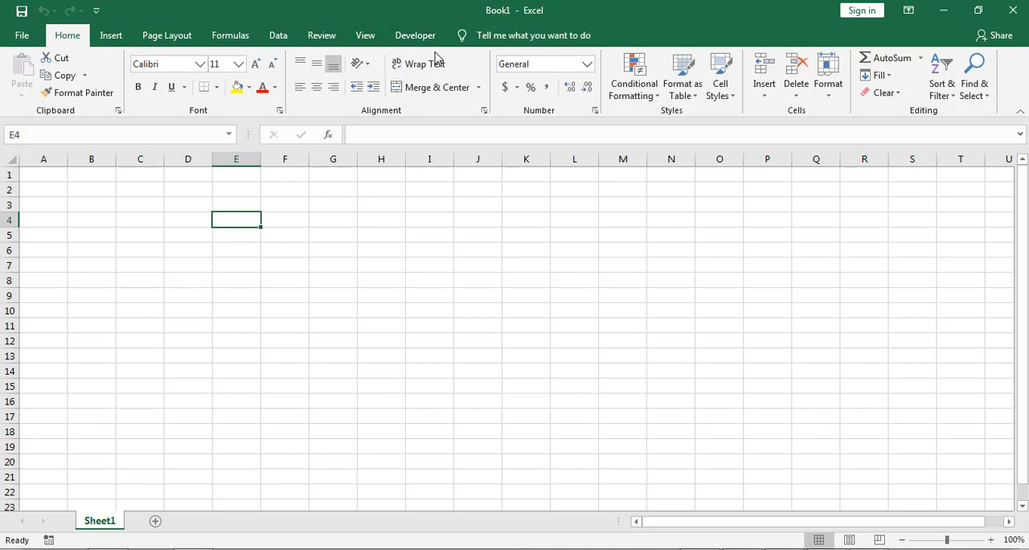
pyautogui.click(414, 40)
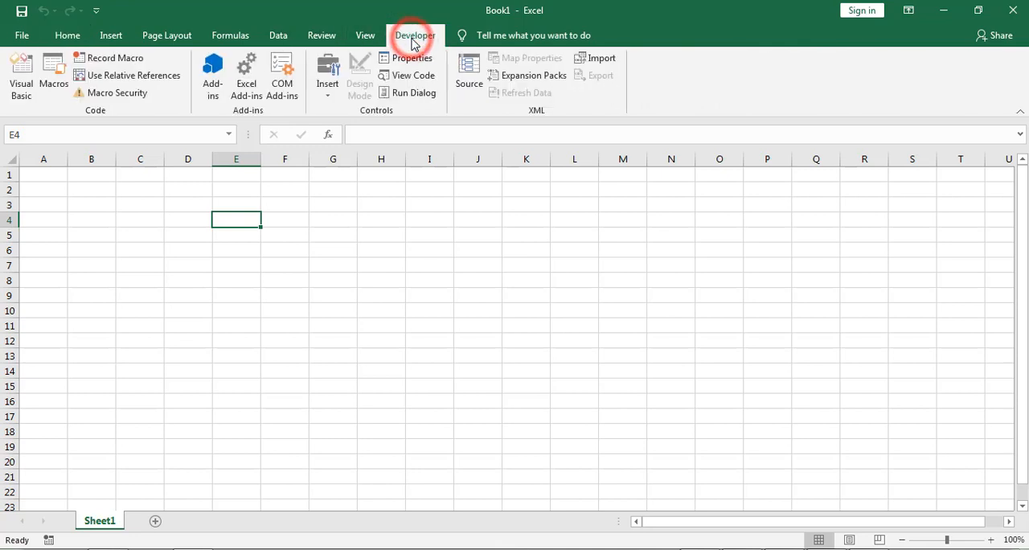
pyautogui.click(313, 232)
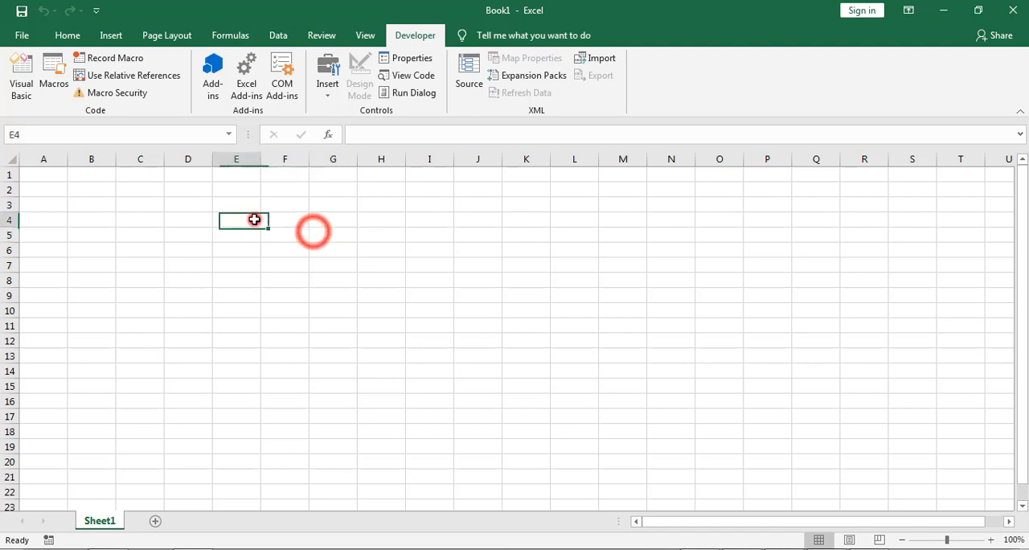
pyautogui.click(253, 219)
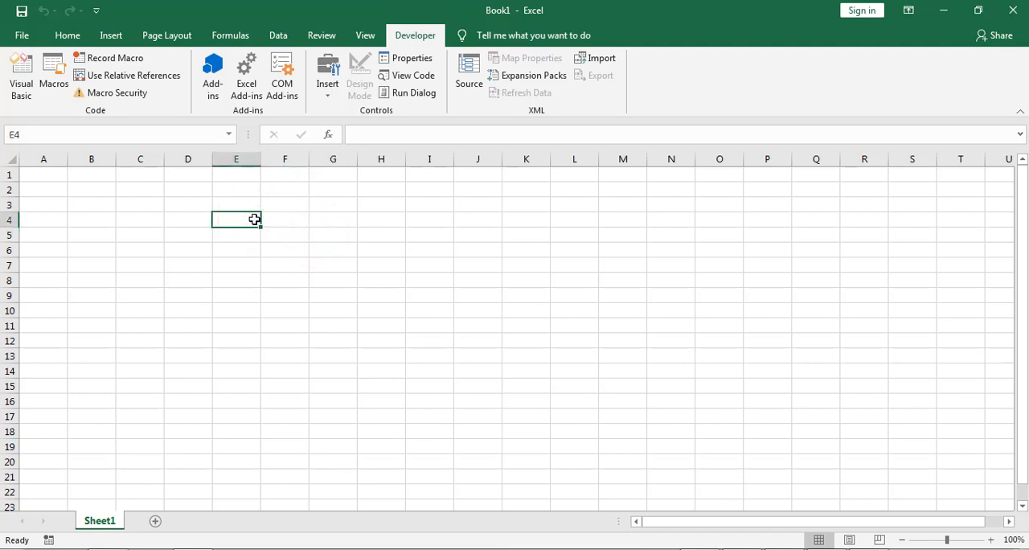
pyautogui.click(245, 88)
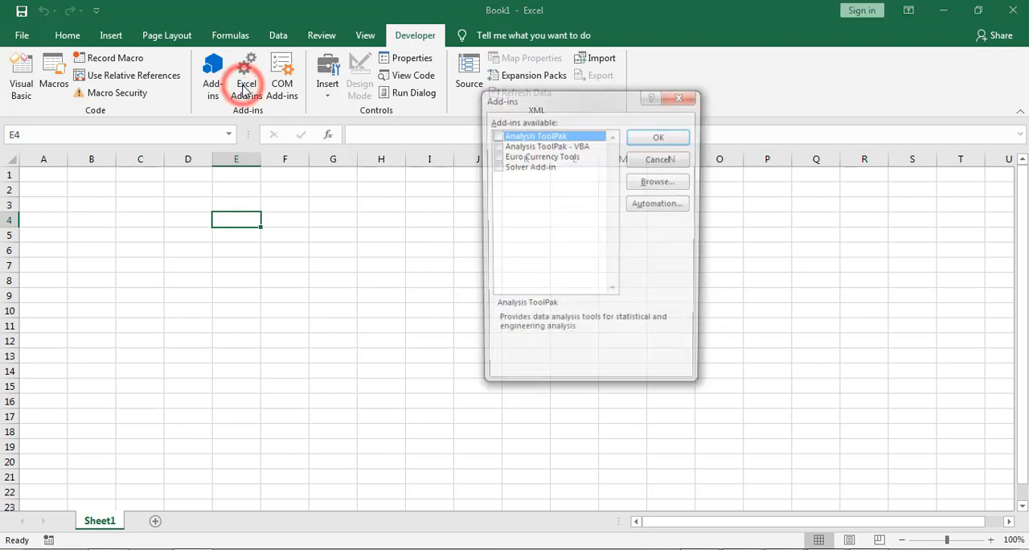
pyautogui.moveTo(529, 108); pyautogui.dragTo(499, 127)
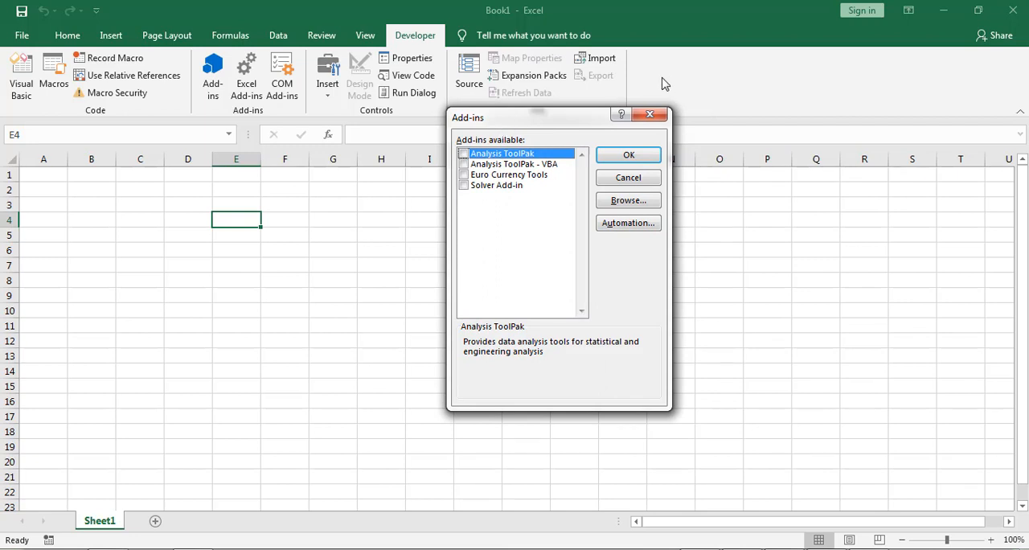
# Step: Load the Charting_Techniques add-in from the Charts_addin folder on the desktop and enable it
pyautogui.click(628, 206)
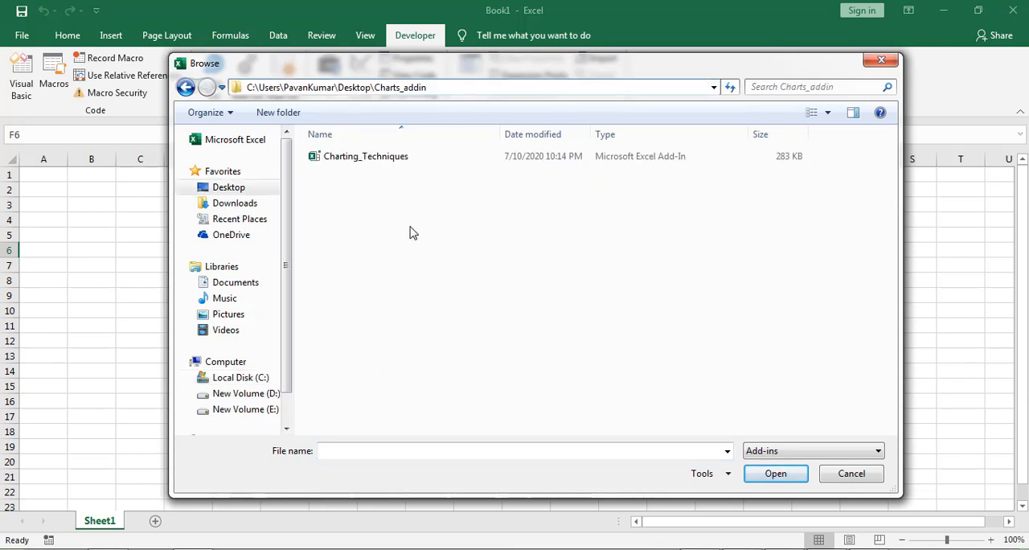
pyautogui.click(410, 233)
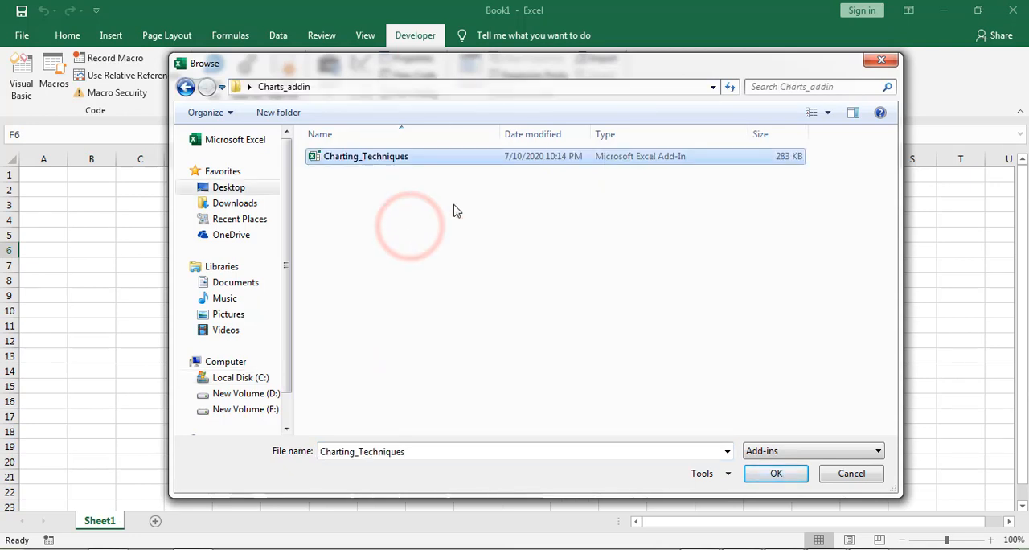
pyautogui.click(772, 474)
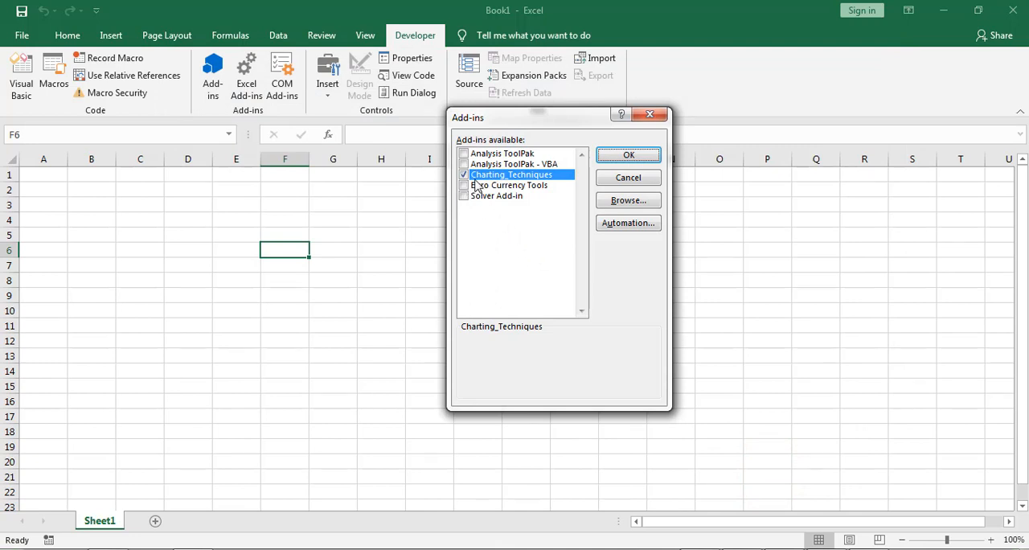
pyautogui.click(628, 156)
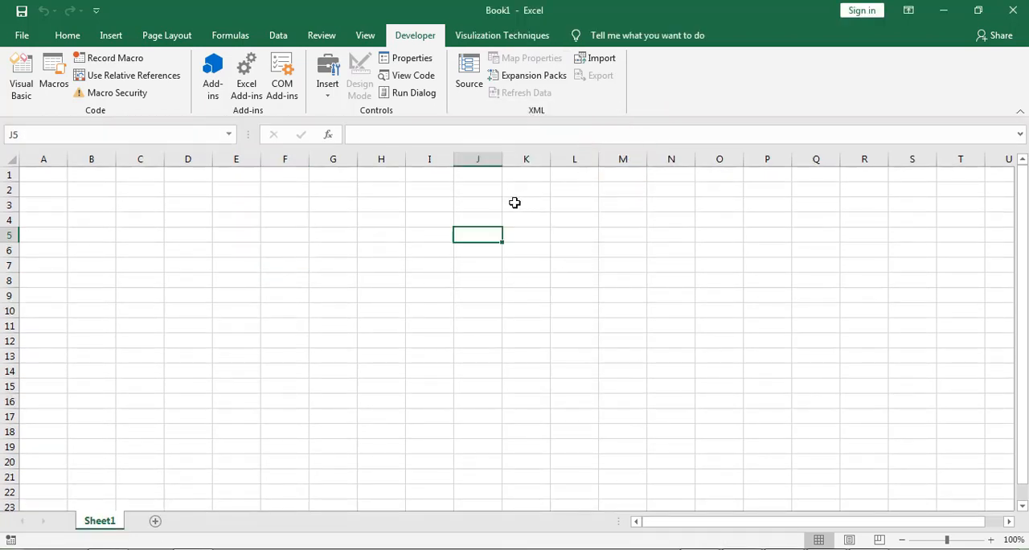
# Step: Show the Visulization Techniques chart commands provided by the Charting_Techniques add-in
pyautogui.click(383, 206)
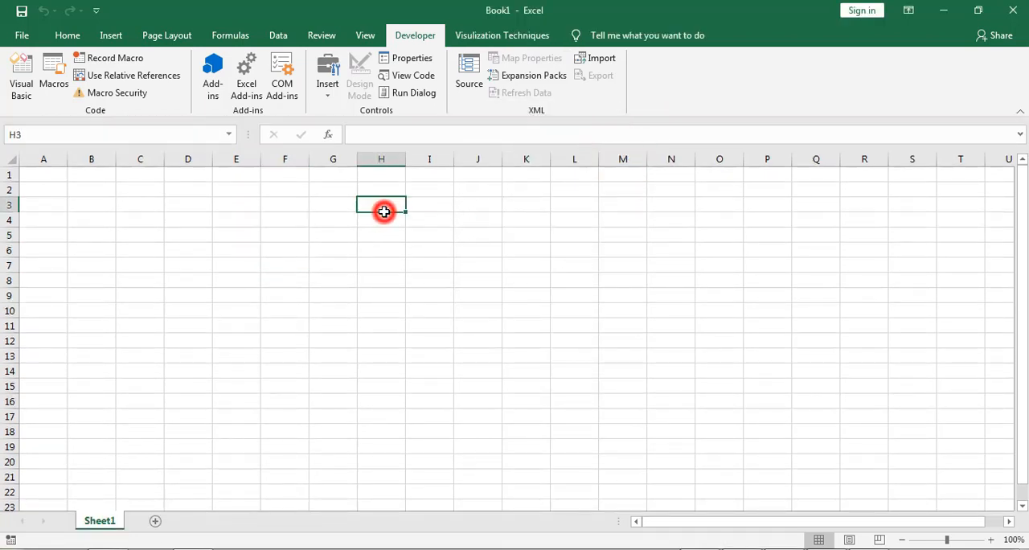
pyautogui.click(502, 36)
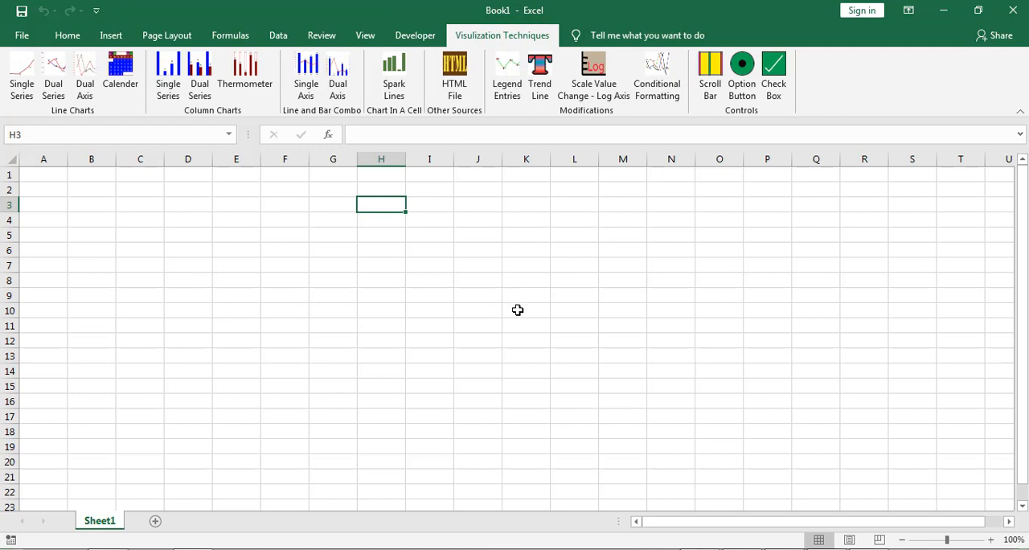
pyautogui.click(271, 321)
pyautogui.click(180, 282)
pyautogui.click(99, 250)
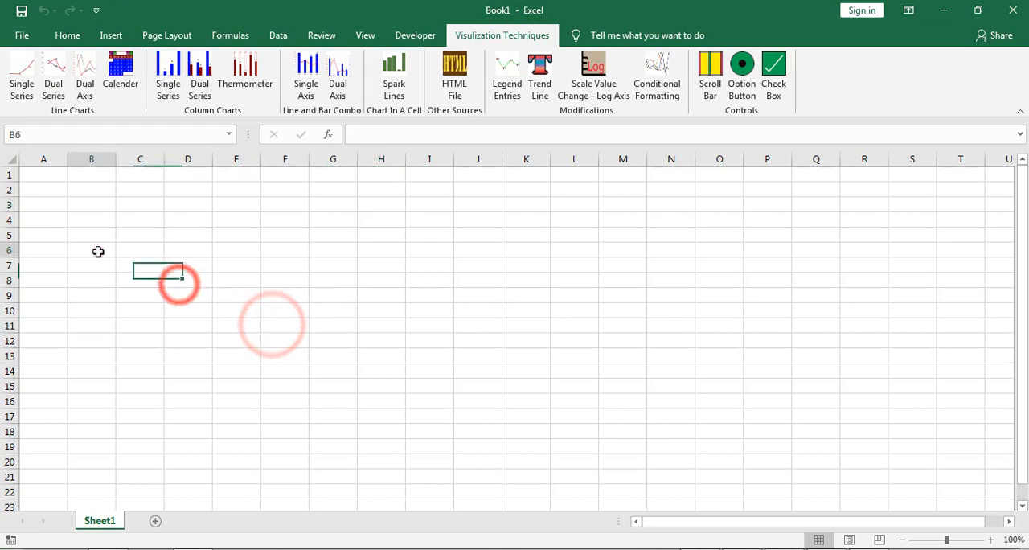
pyautogui.click(143, 286)
pyautogui.click(110, 237)
pyautogui.click(96, 208)
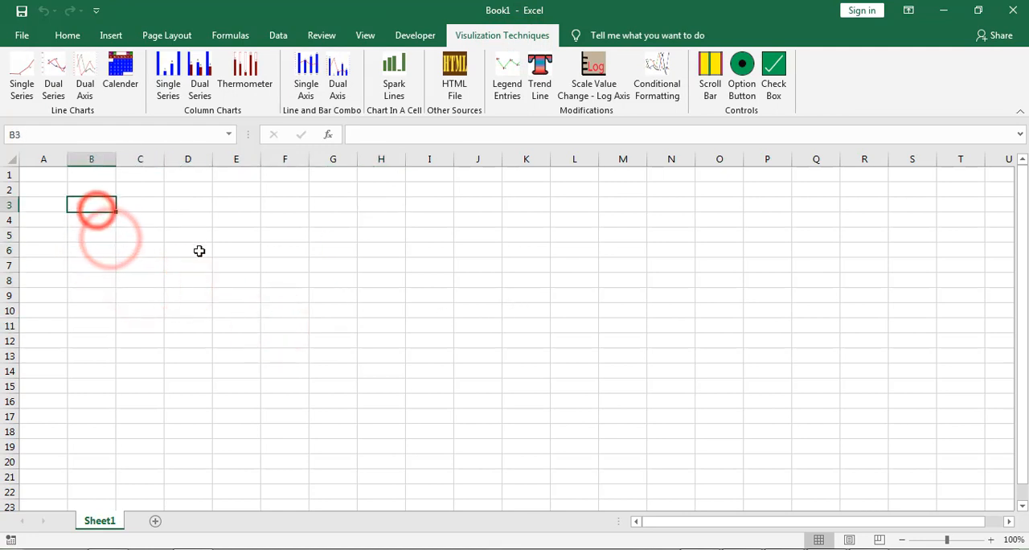
# Step: Enter the item names Apple, Banana, orange, Garapes and Pineapple down cells C5 to C9
pyautogui.click(140, 237)
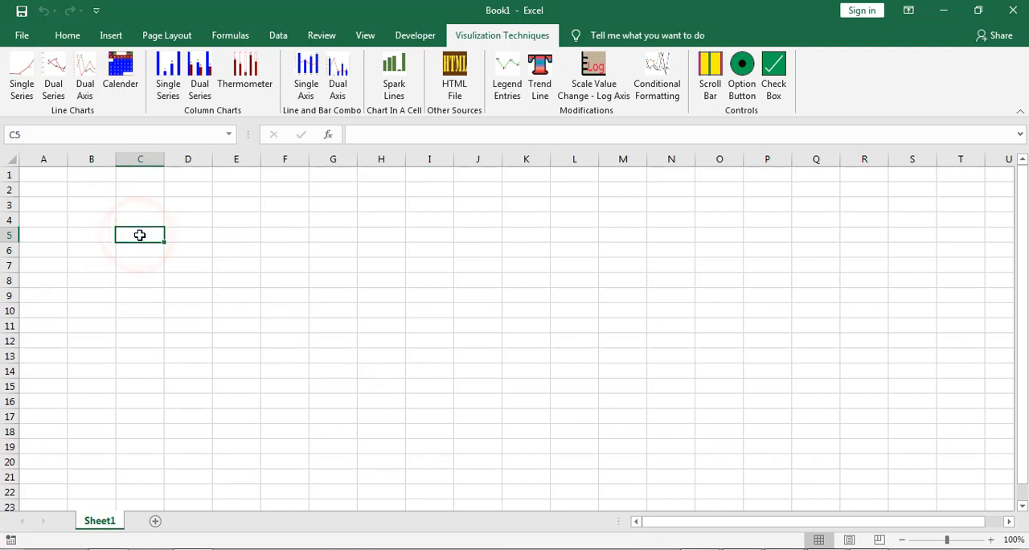
pyautogui.write('Apple Banana orange Garapes ')
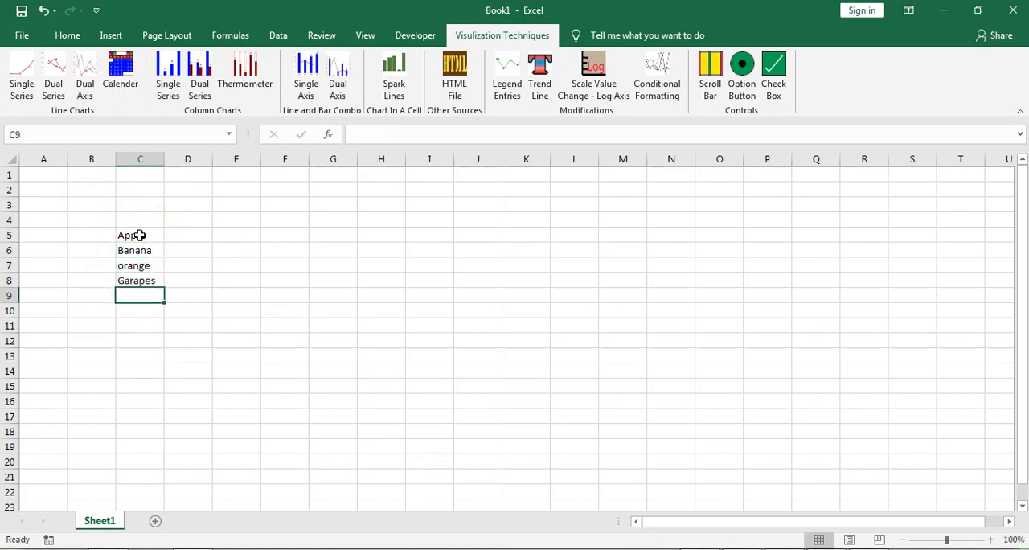
pyautogui.write('Pineapple')
# Step: Add the headers Item in C4 and Sales in D4 above the fruit list
pyautogui.press('Up')
pyautogui.press('Up')
pyautogui.press('Up')
pyautogui.press('Up')
pyautogui.press('Up')
pyautogui.press('Up')
pyautogui.write('Item')
pyautogui.press('Right')
pyautogui.write('Sales')
pyautogui.press('Return')
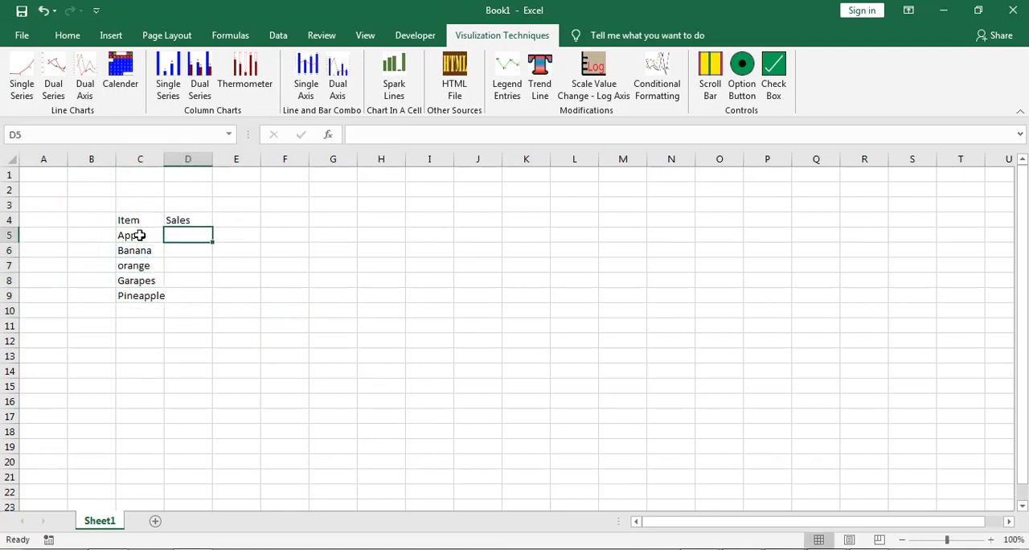
# Step: Fill in the Sales values 45, 35, 54, 38 and 22 in cells D5 to D9
pyautogui.write('45')
pyautogui.press('Return')
pyautogui.write('35 54 38')
pyautogui.write('22')
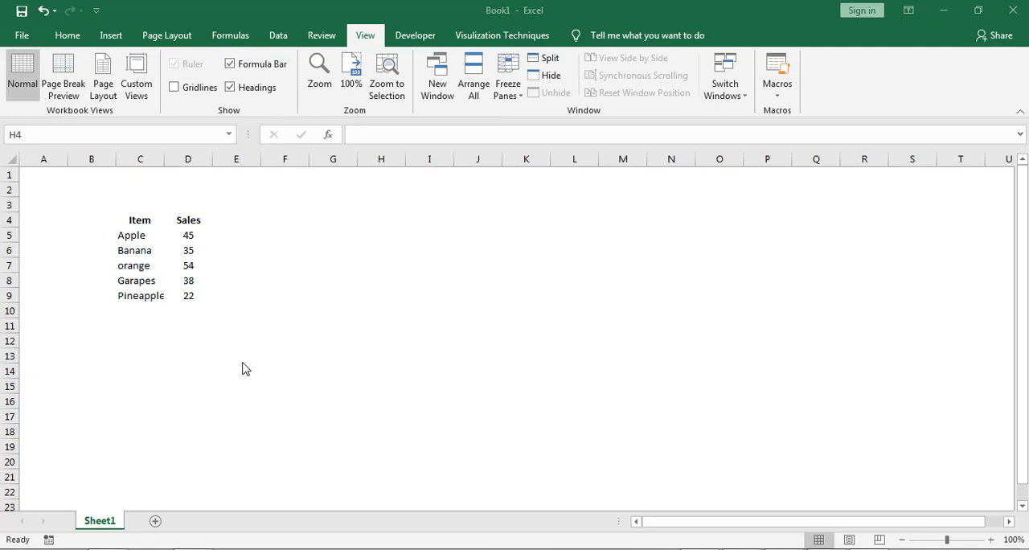
# Step: Start a Single Series line chart at cell F3, using C4 as the XData header and D4 as the values header
pyautogui.click(308, 220)
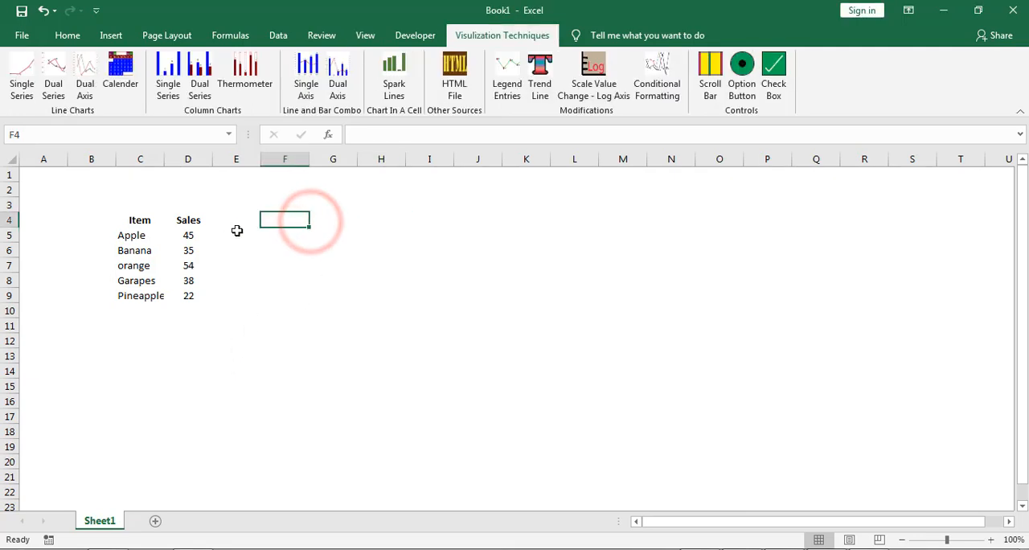
pyautogui.click(21, 90)
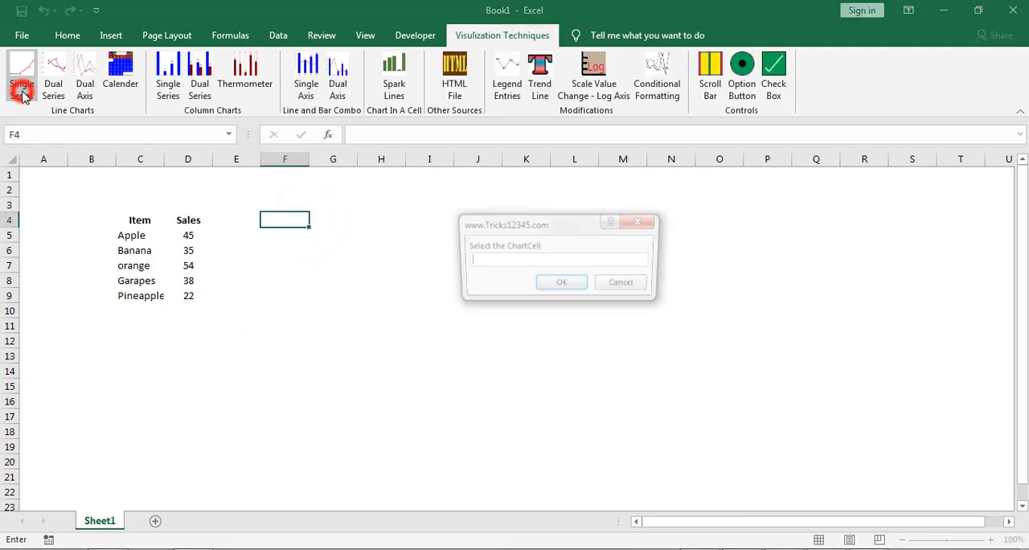
pyautogui.click(295, 203)
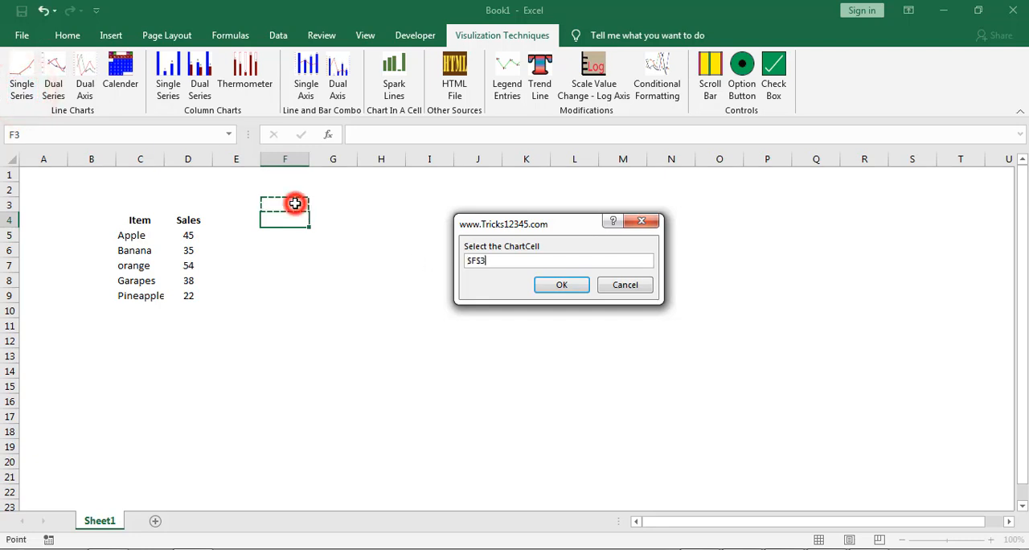
pyautogui.click(561, 285)
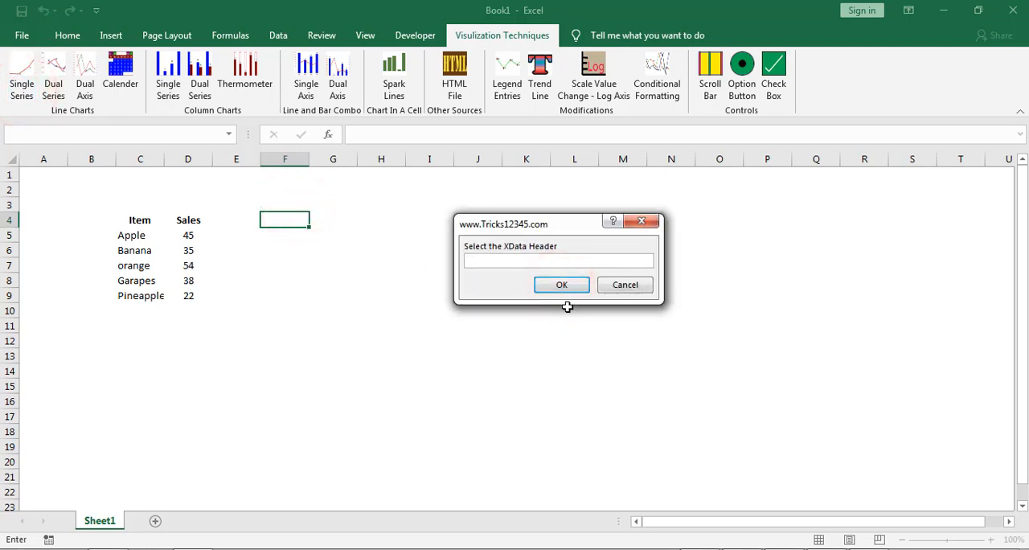
pyautogui.click(138, 222)
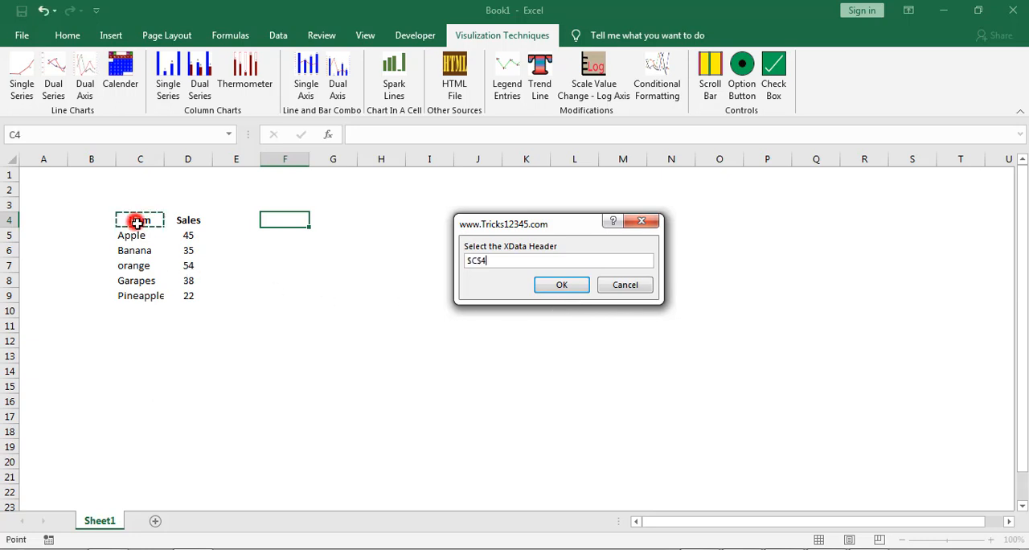
pyautogui.click(567, 295)
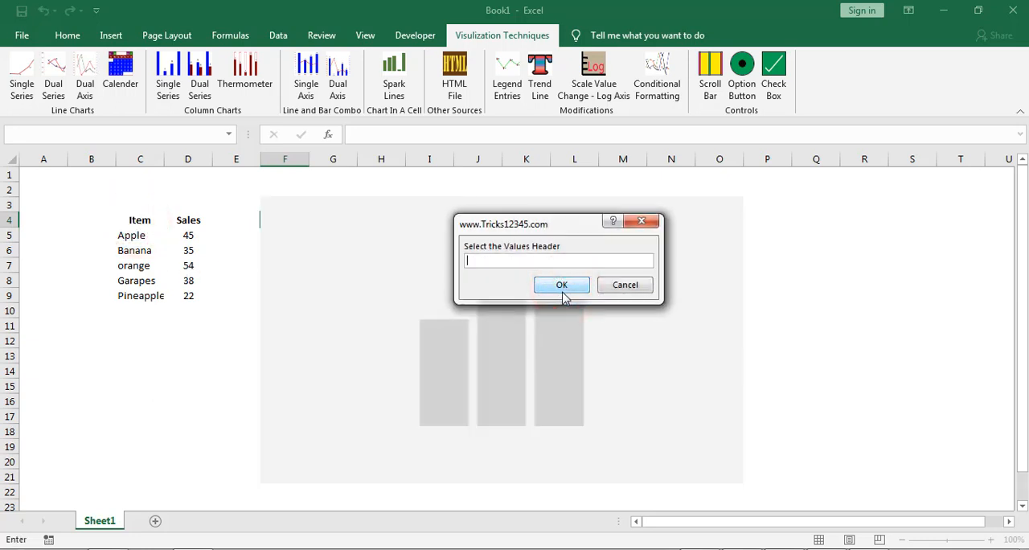
pyautogui.click(189, 225)
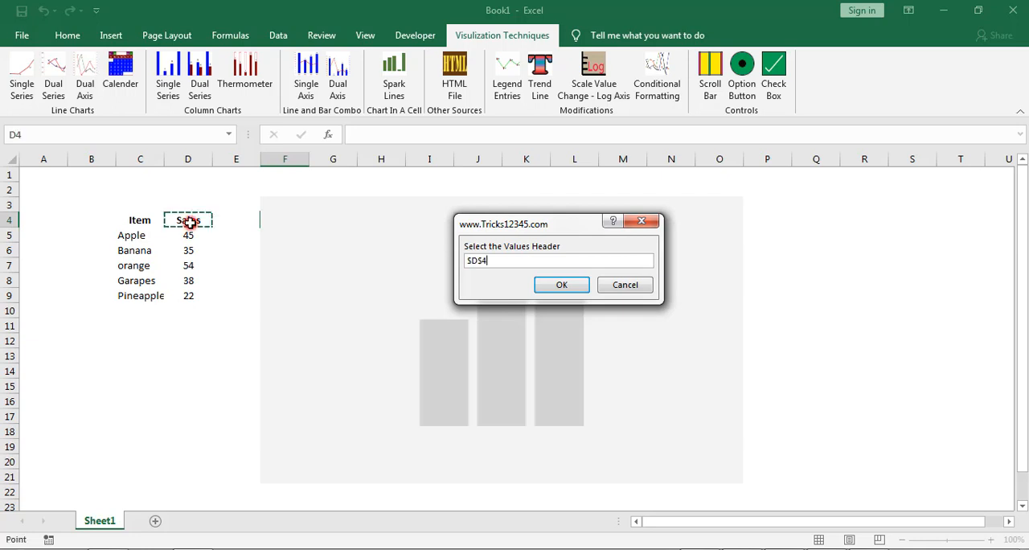
pyautogui.click(562, 285)
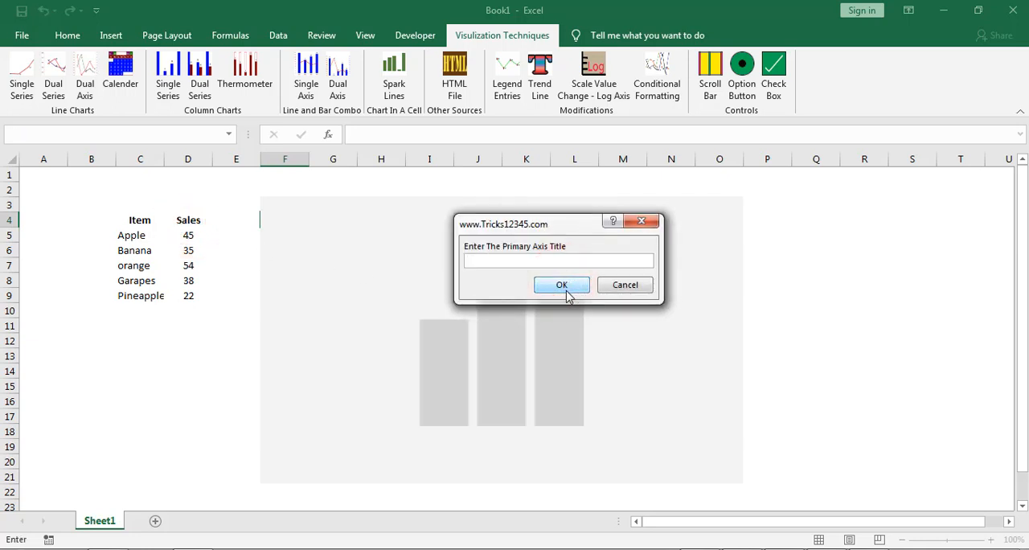
# Step: Finish the line chart with the Sales header as primary axis title, Item as category axis title, chart title "Sales Data" and chart name "Sales"
pyautogui.click(191, 220)
pyautogui.click(544, 287)
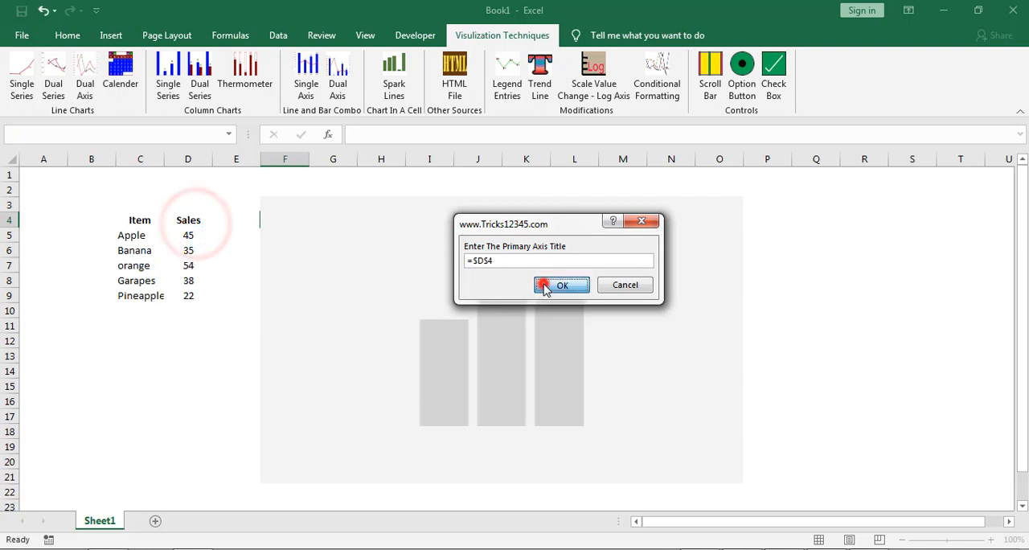
pyautogui.click(148, 219)
pyautogui.click(561, 285)
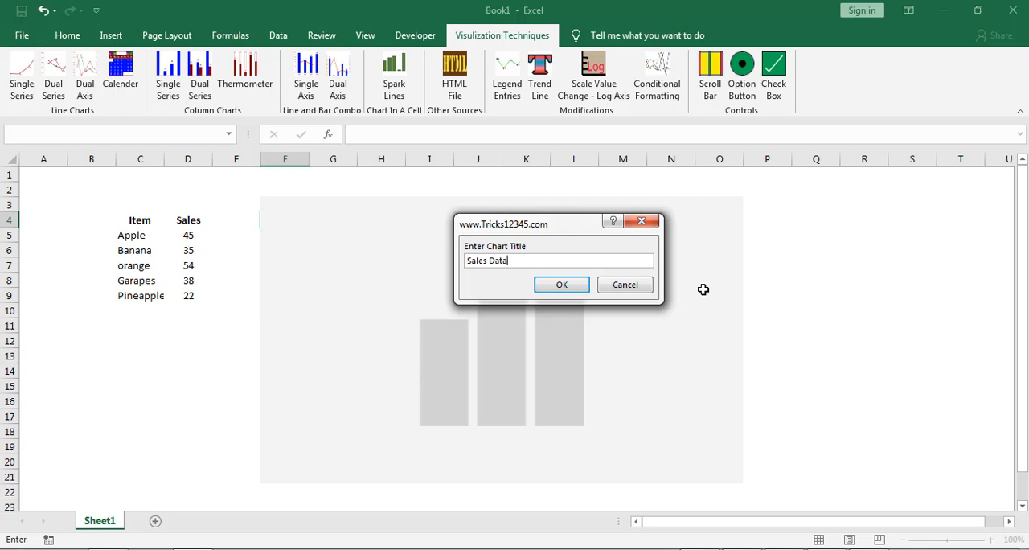
pyautogui.click(563, 286)
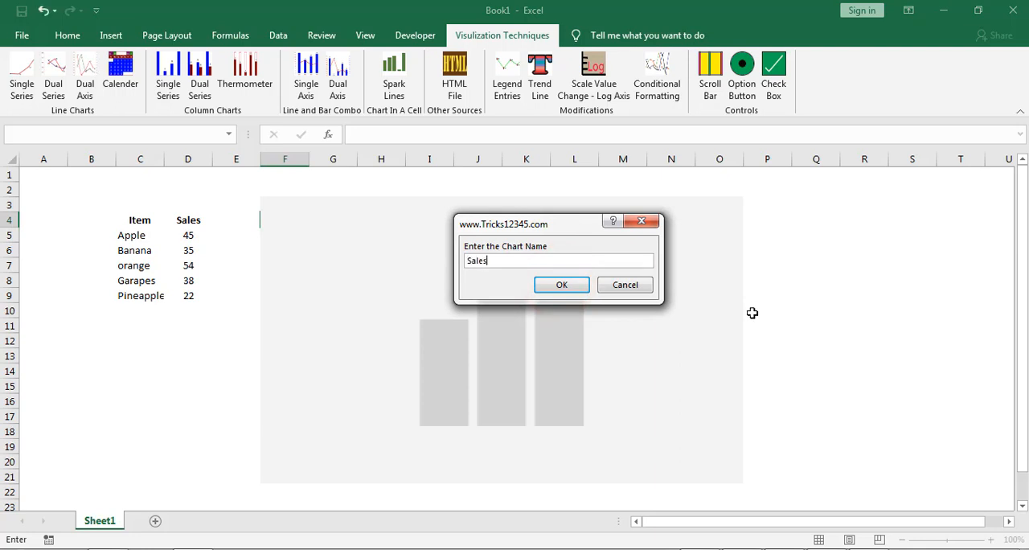
pyautogui.click(562, 285)
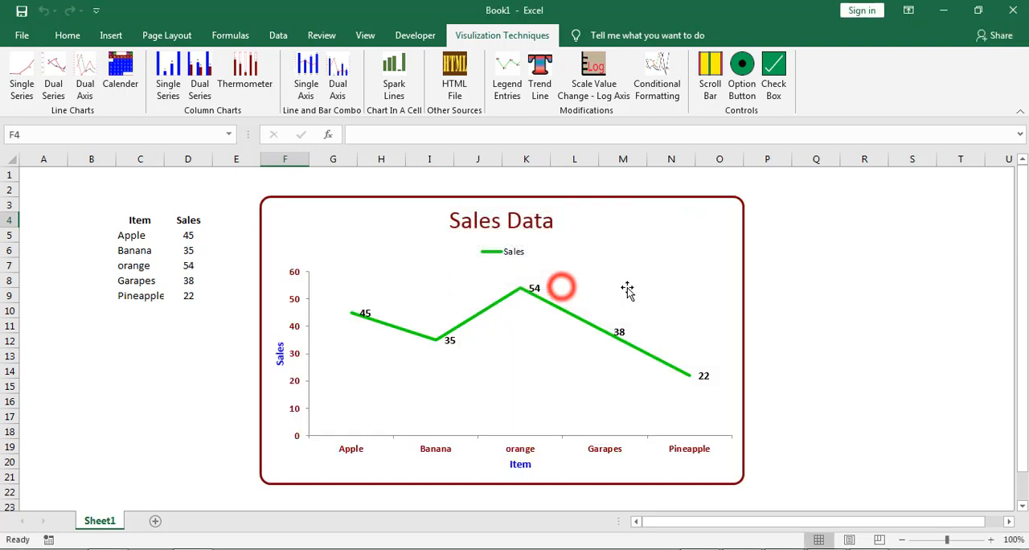
pyautogui.click(790, 303)
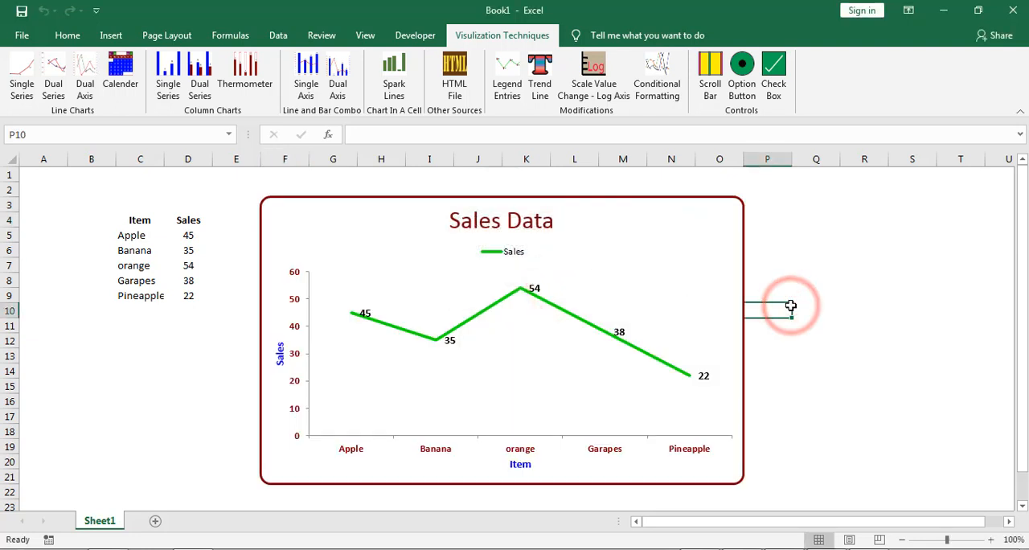
pyautogui.click(818, 267)
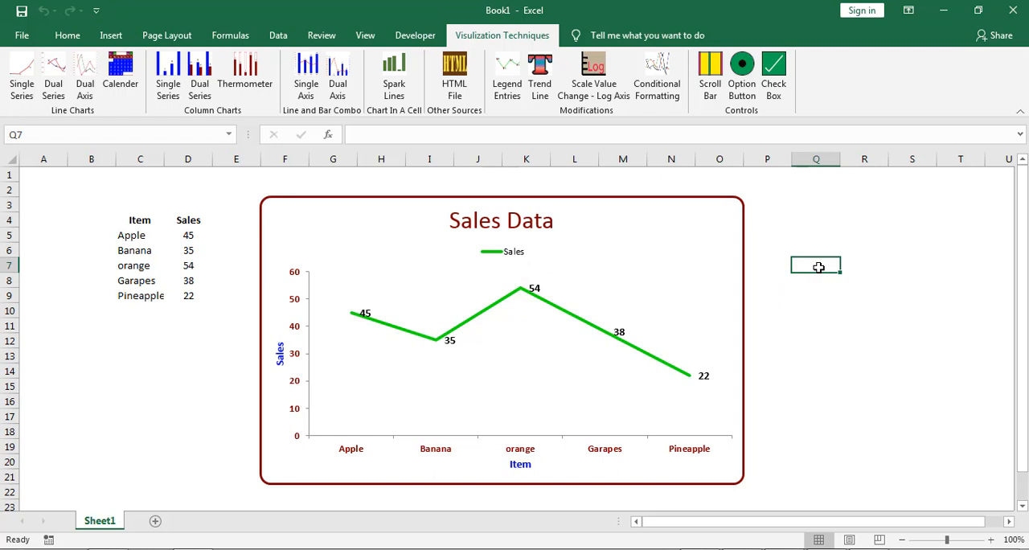